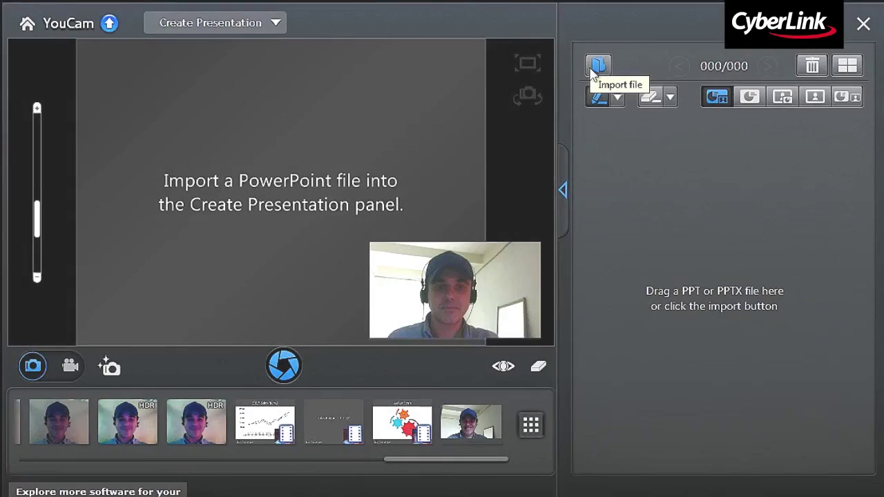
Import the PRESENTATION PowerPoint slides and zoom in on the webcam image while recording.
click(587, 68)
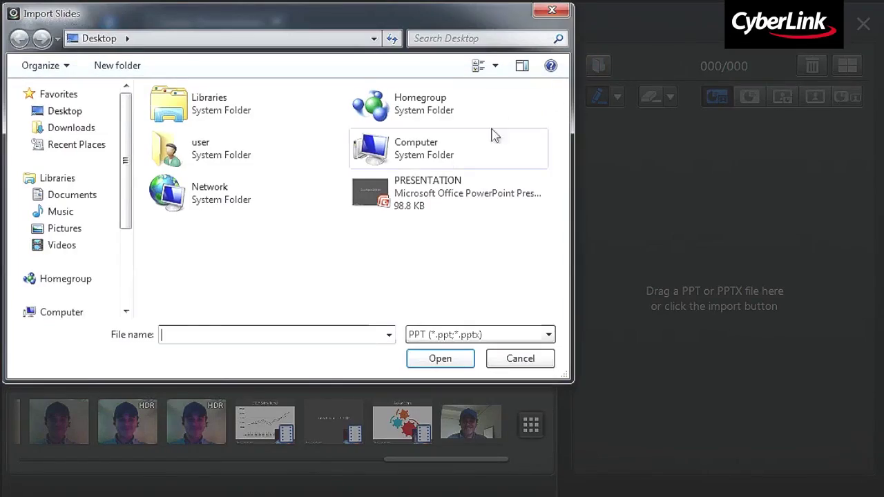
double_click(378, 188)
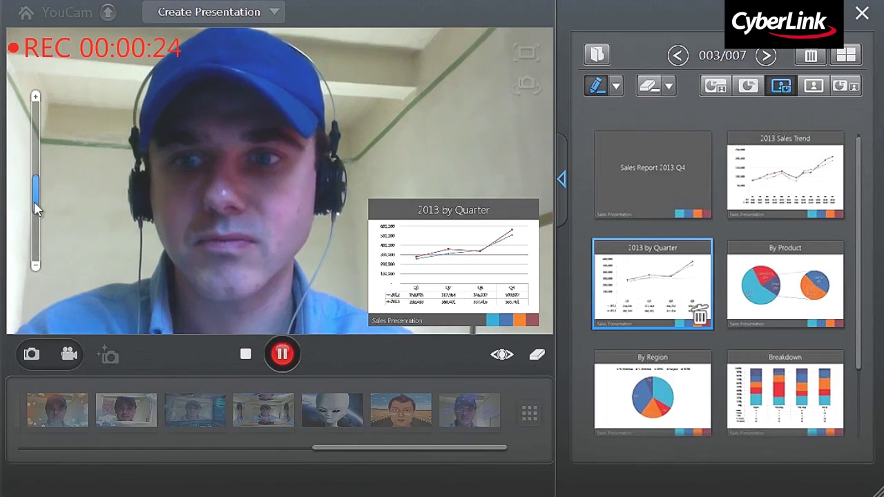
drag(34, 201, 36, 169)
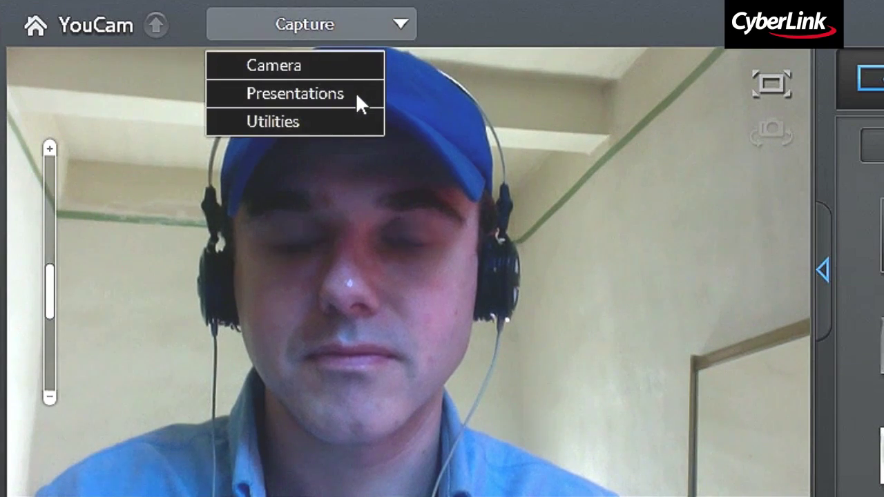
Switch to Create Presentation and load the seven-slide PRESENTATION deck, opening on Sales Report 2013 Q4.
mouse_move(356, 97)
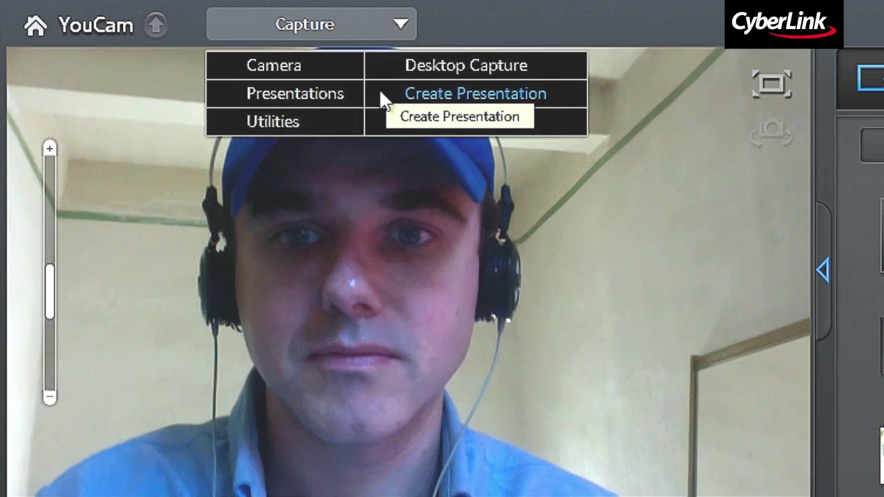
click(379, 92)
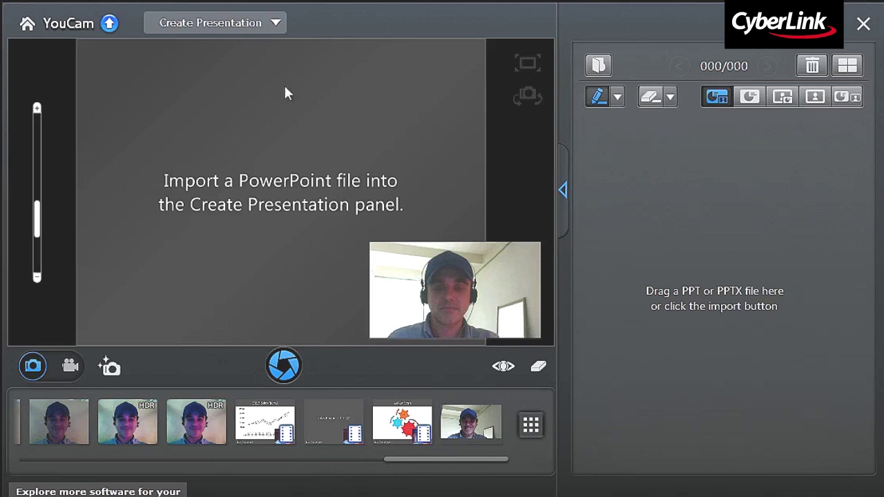
click(591, 70)
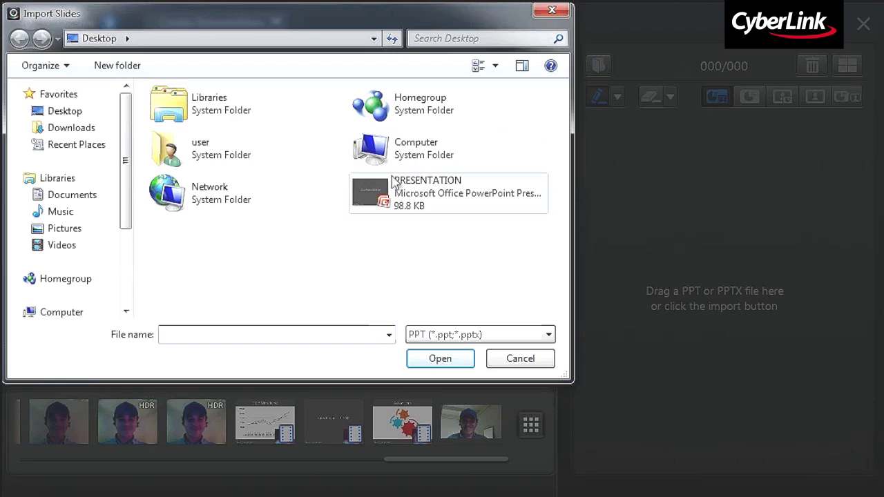
double_click(385, 183)
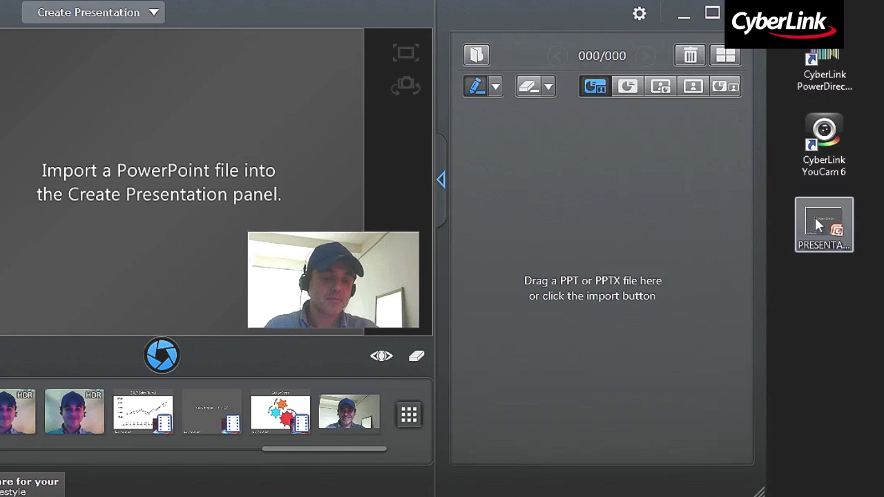
drag(815, 217, 613, 226)
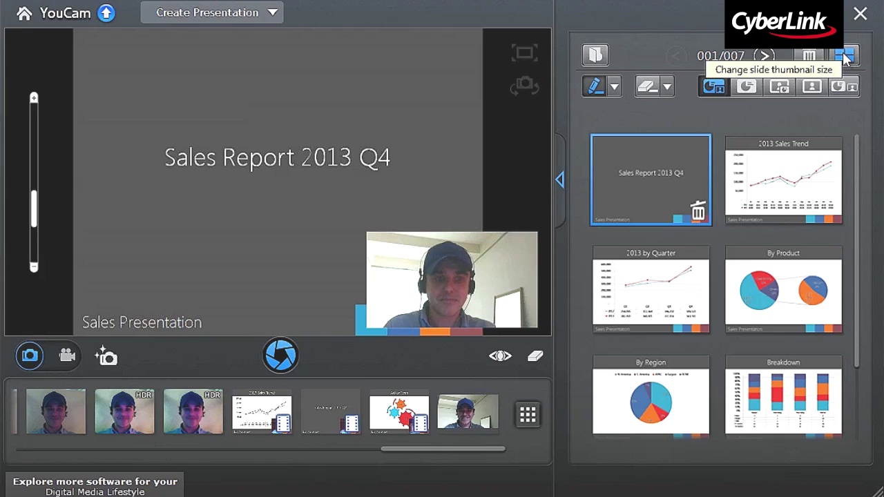
Shrink thumbnails to three per row and view the Sales Trend, by Quarter, By Product and By Region slides.
click(845, 58)
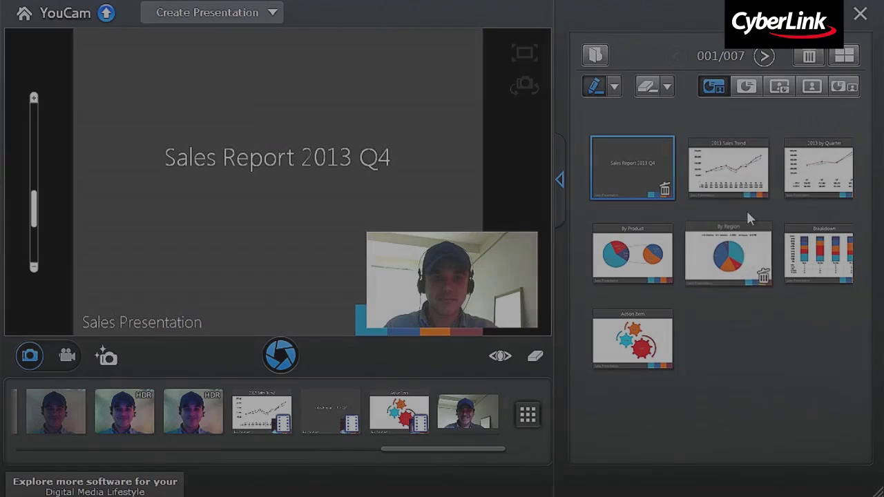
click(746, 180)
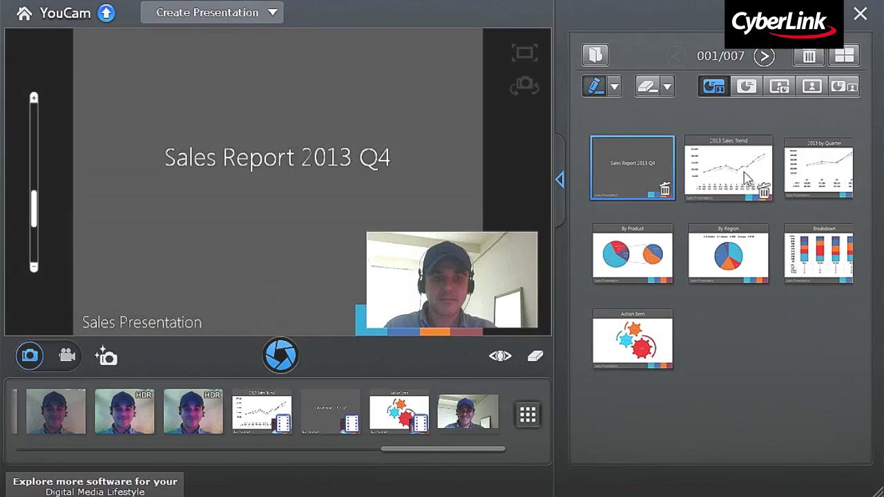
click(815, 174)
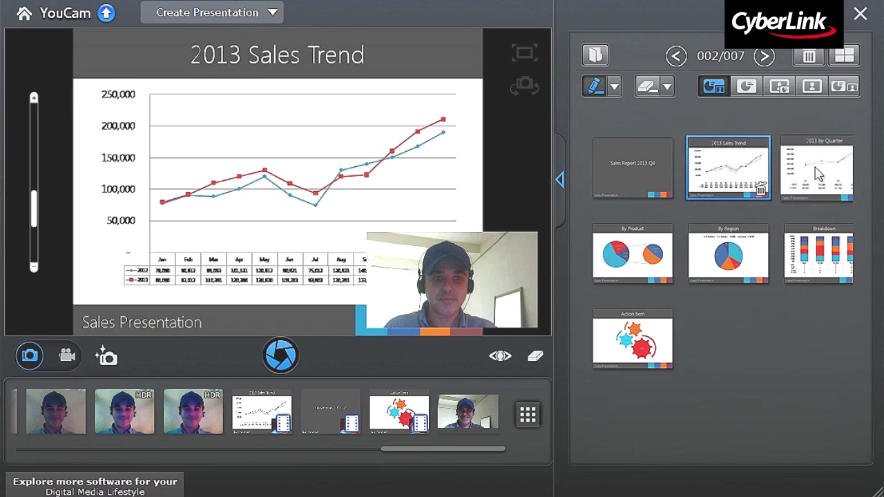
click(649, 255)
click(729, 254)
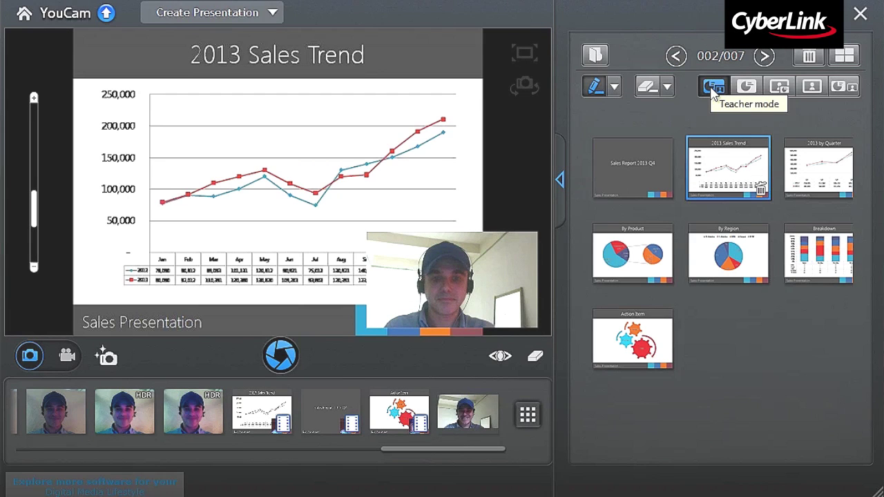
click(748, 88)
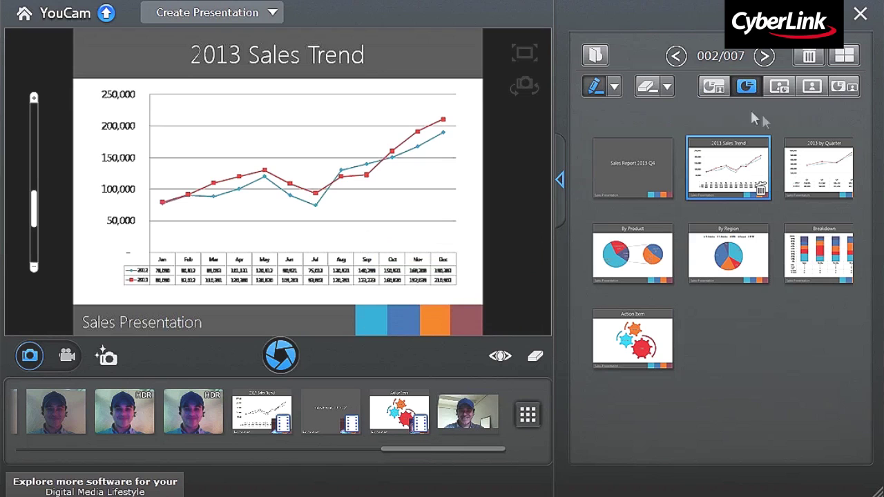
click(777, 89)
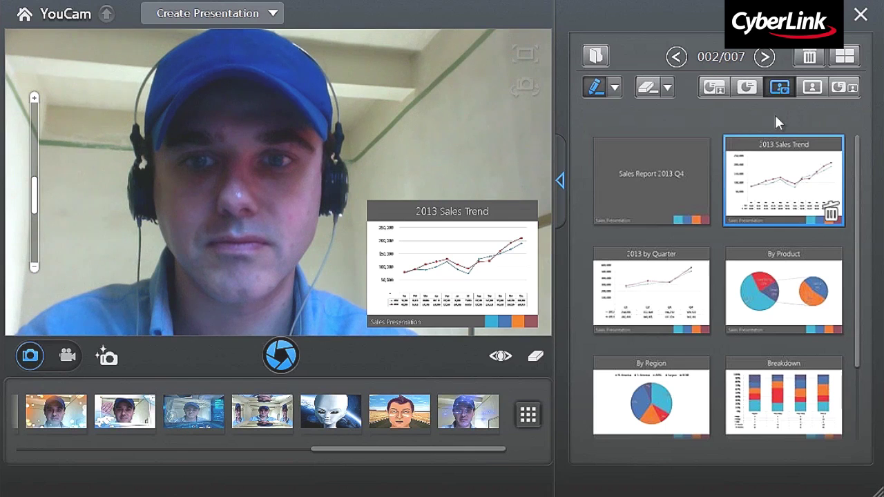
click(812, 89)
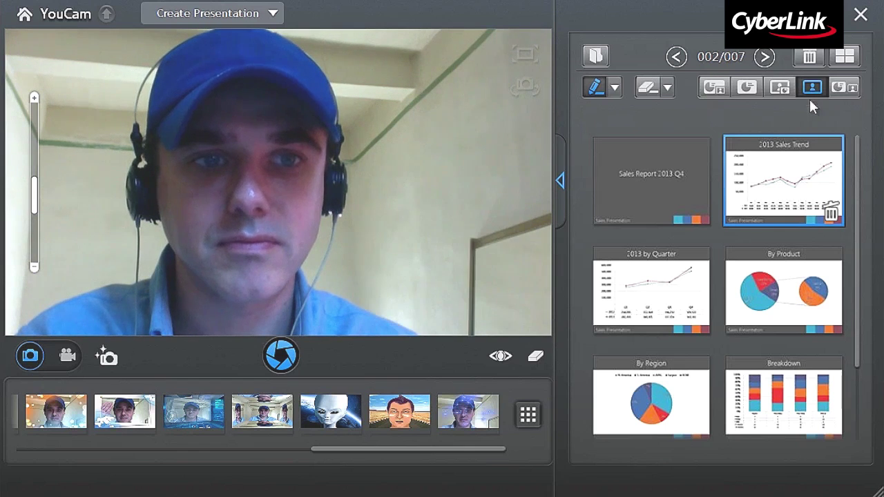
click(844, 87)
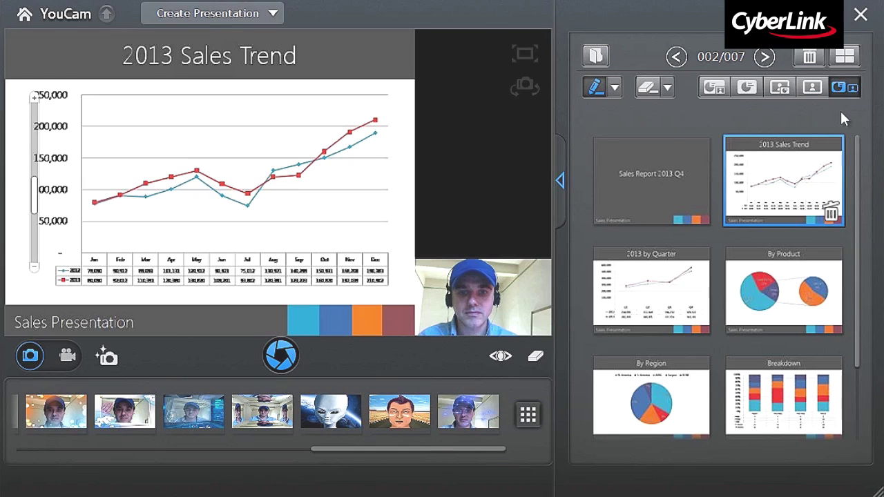
click(713, 88)
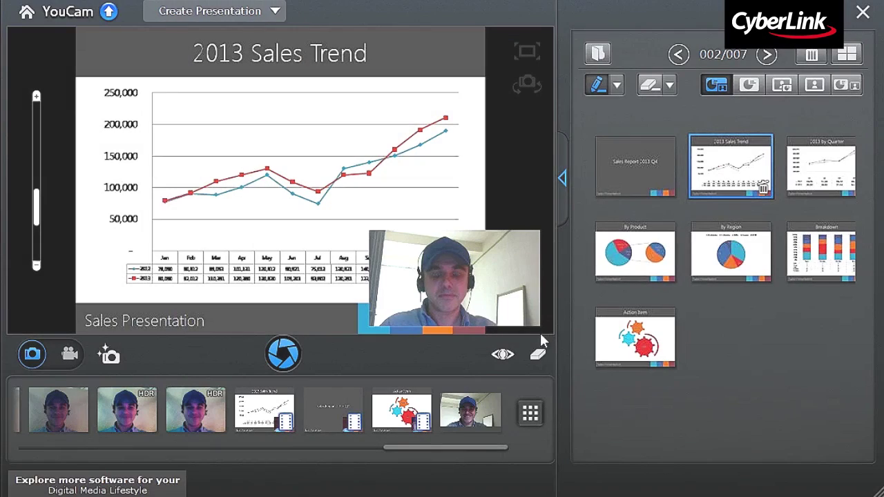
In the video enhancement settings, drop noise reduction to about 80 and turn off automatic exposure.
click(503, 354)
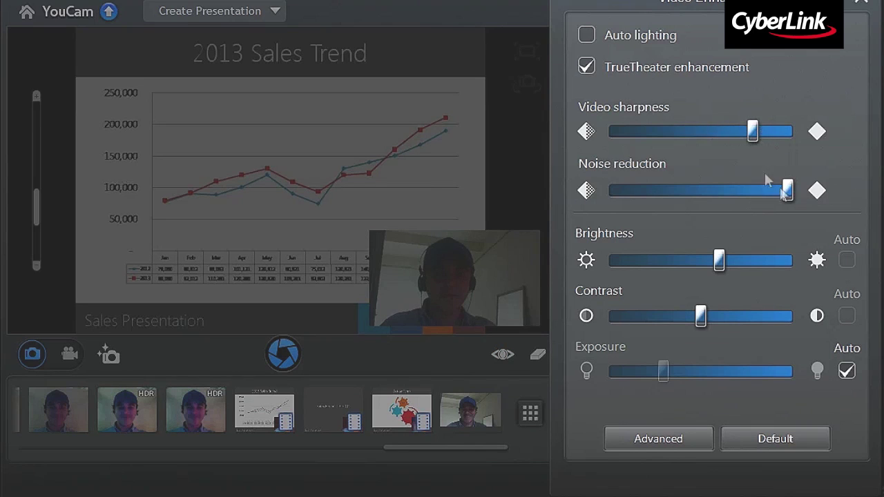
drag(783, 197, 734, 198)
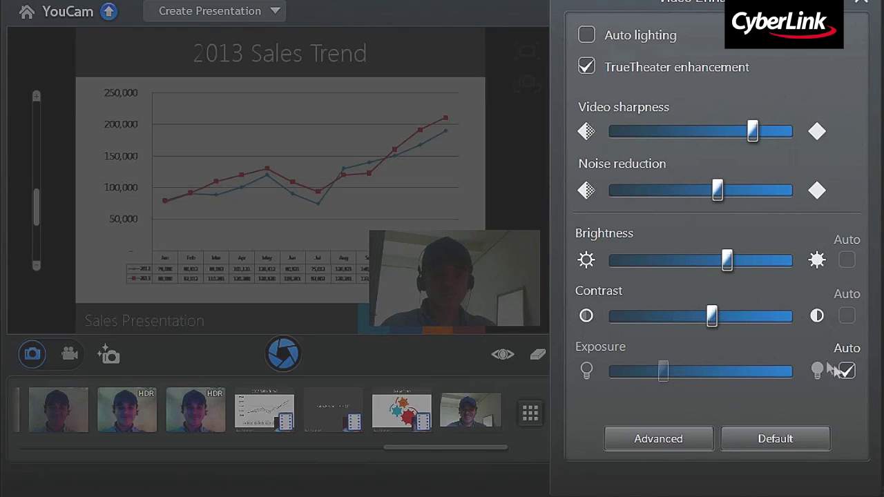
click(846, 372)
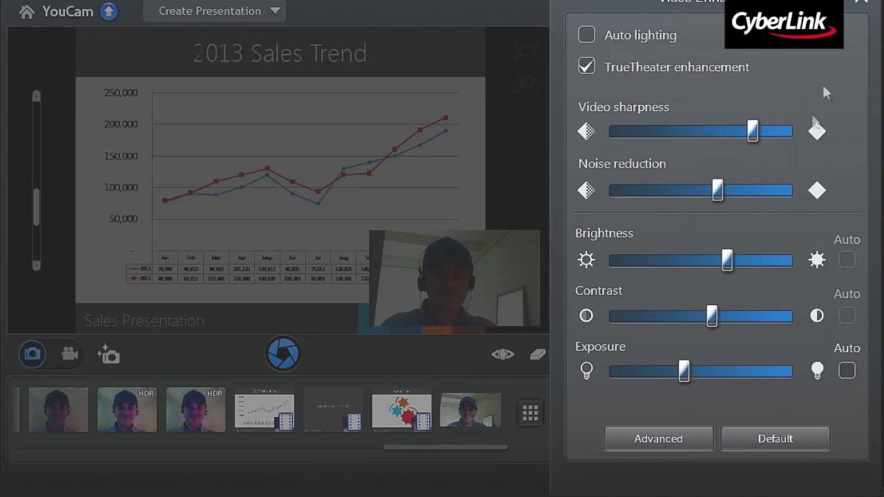
click(859, 5)
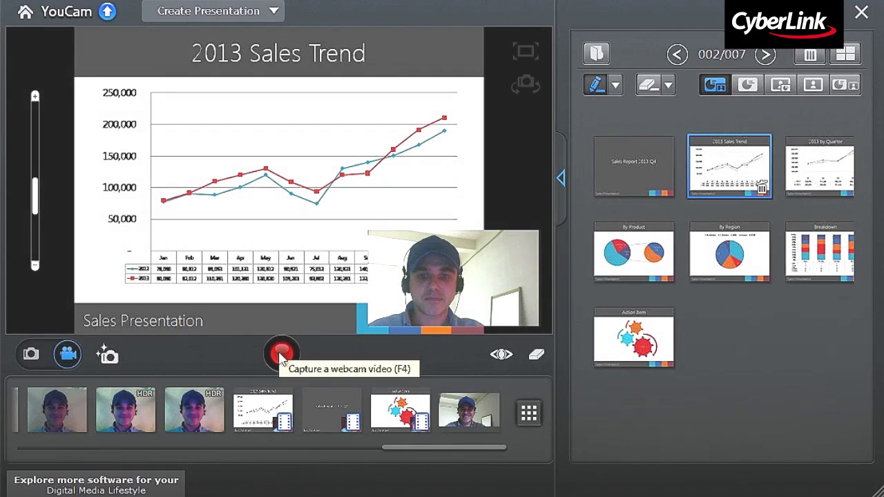
Start recording with the webcam as the main picture and slide inset, zoomed in.
click(280, 355)
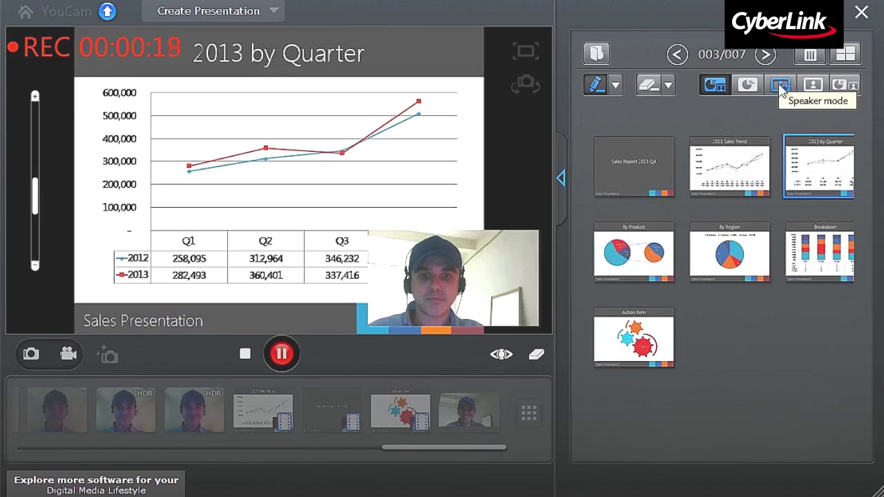
click(781, 88)
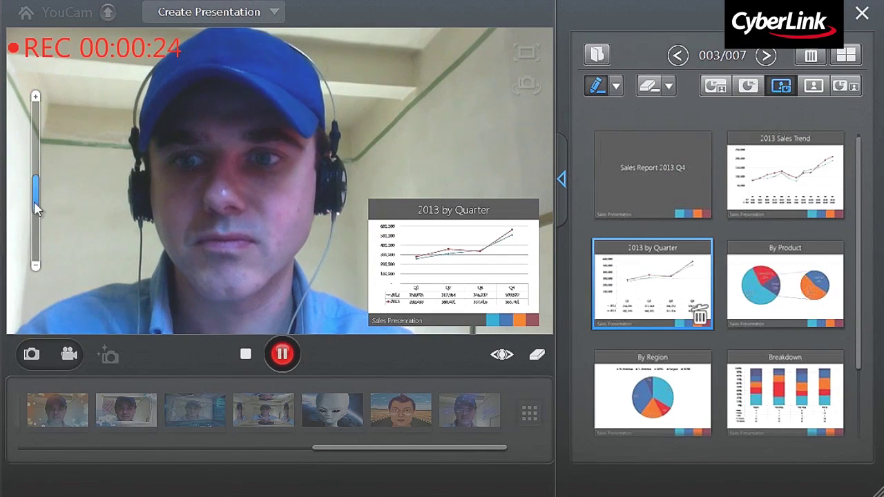
drag(34, 202, 36, 166)
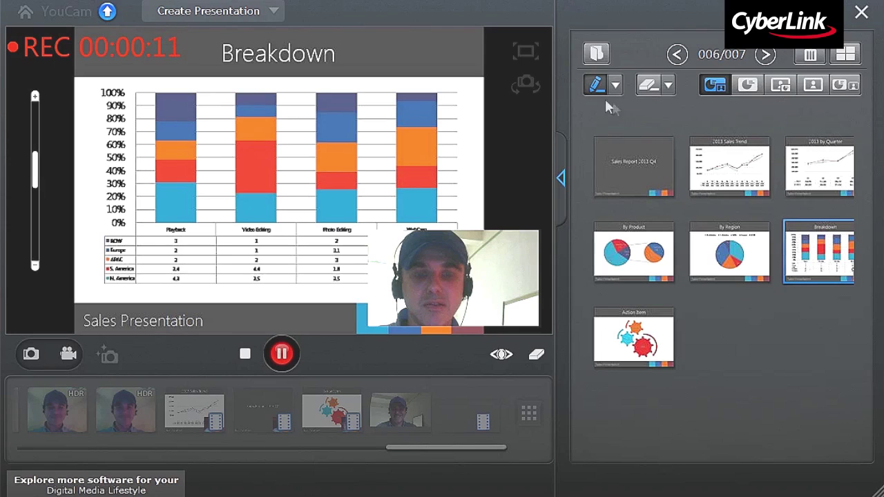
Choose a medium pen thickness for annotating the slide.
click(613, 83)
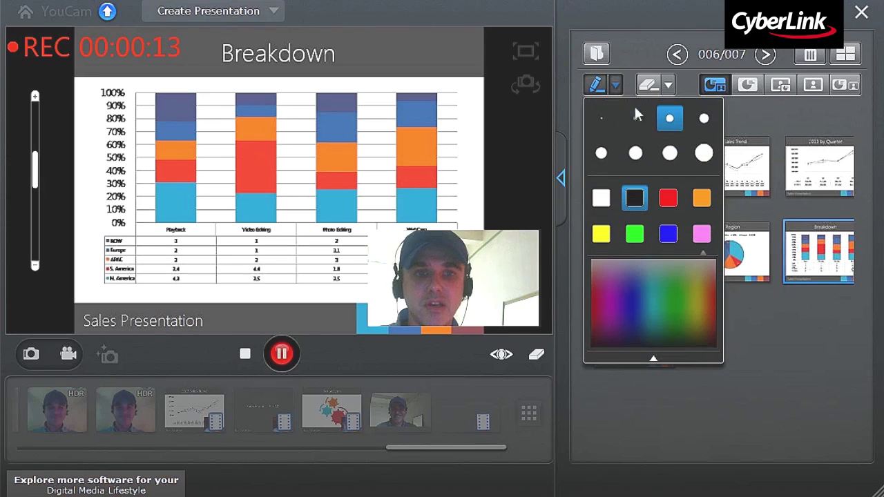
click(671, 120)
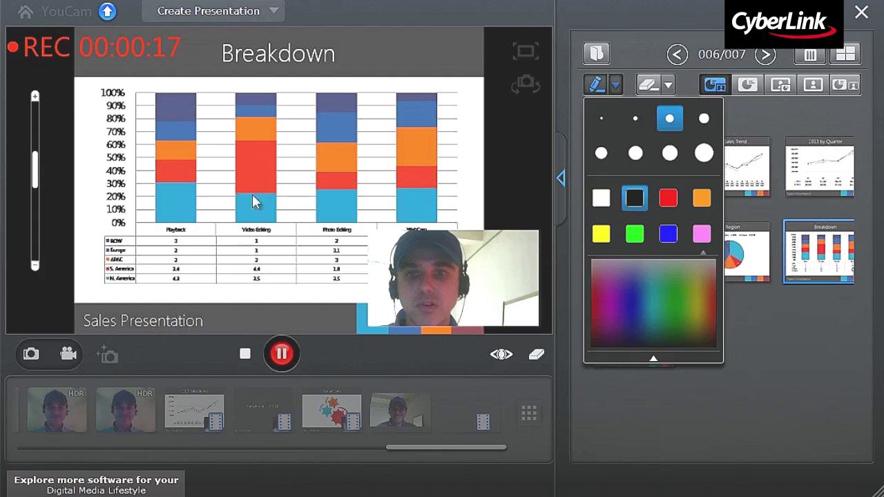
click(242, 170)
Draw brackets beside the Video Editing and Photo Editing bars, erasing and redrawing the second.
mouse_move(233, 145)
mouse_down()
mouse_move(222, 181)
mouse_move(235, 196)
mouse_up()
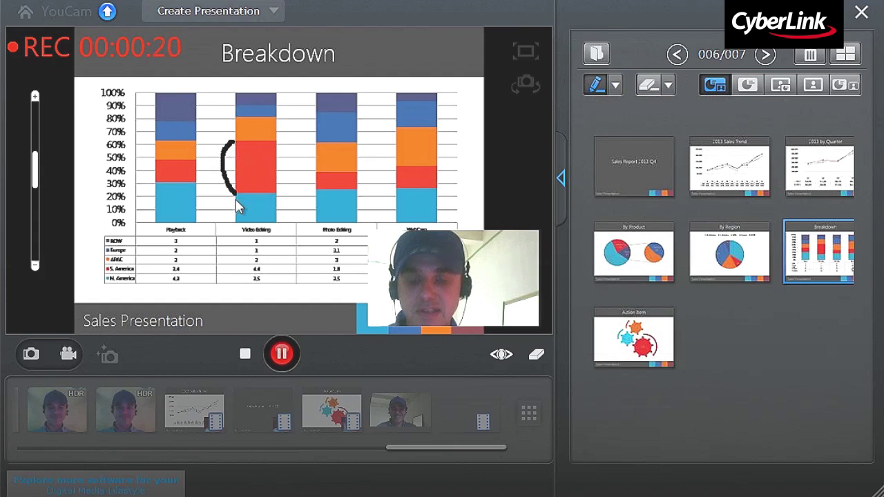
drag(314, 145, 312, 169)
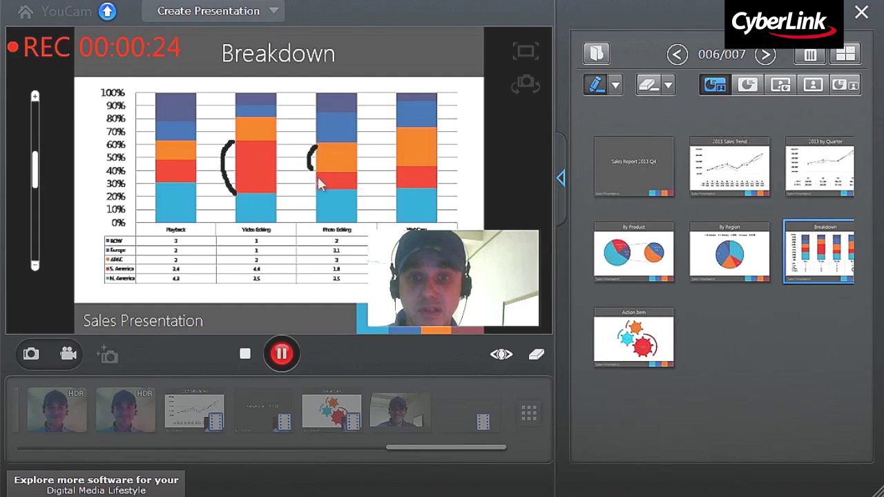
click(648, 84)
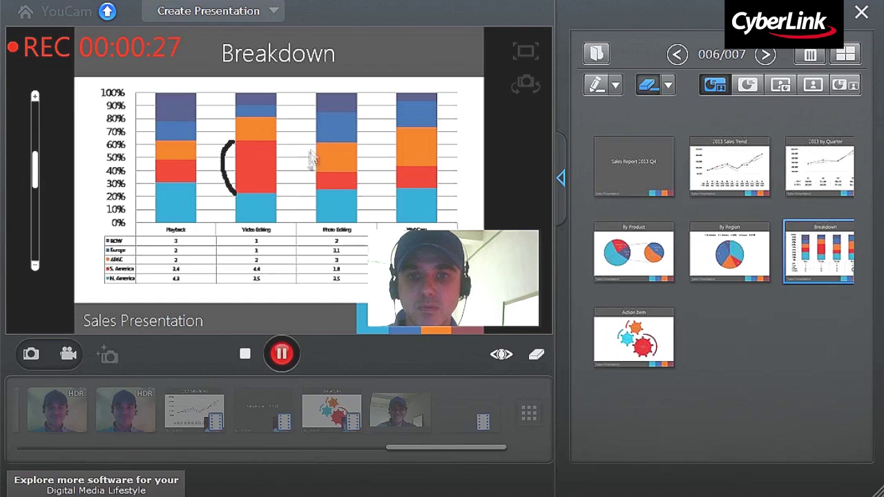
click(595, 85)
drag(314, 165, 314, 194)
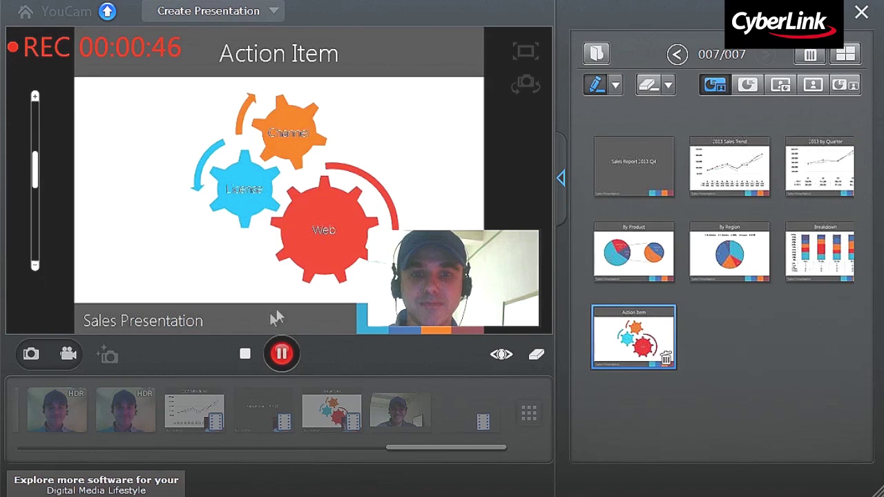
Stop recording so the presentation clip is added to the captures tray.
click(245, 355)
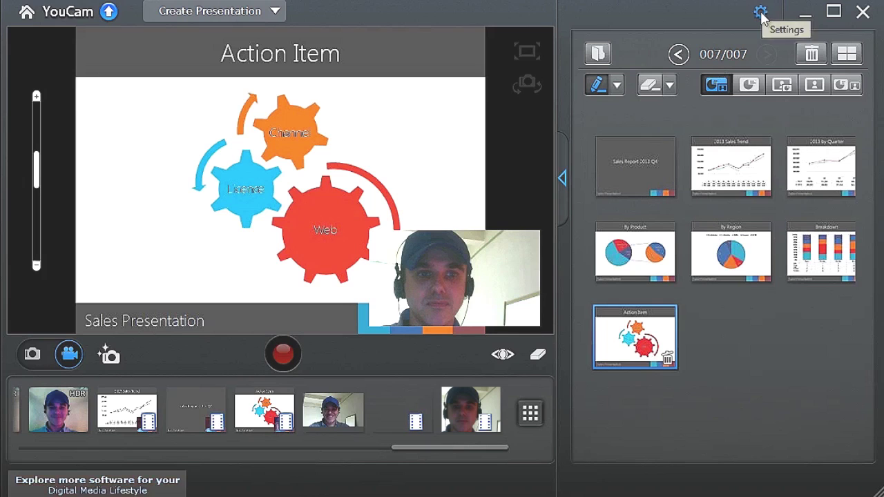
In Settings, keep the FaceTime HD Camera, 1280 x 720 resolution and built-in microphone.
click(759, 14)
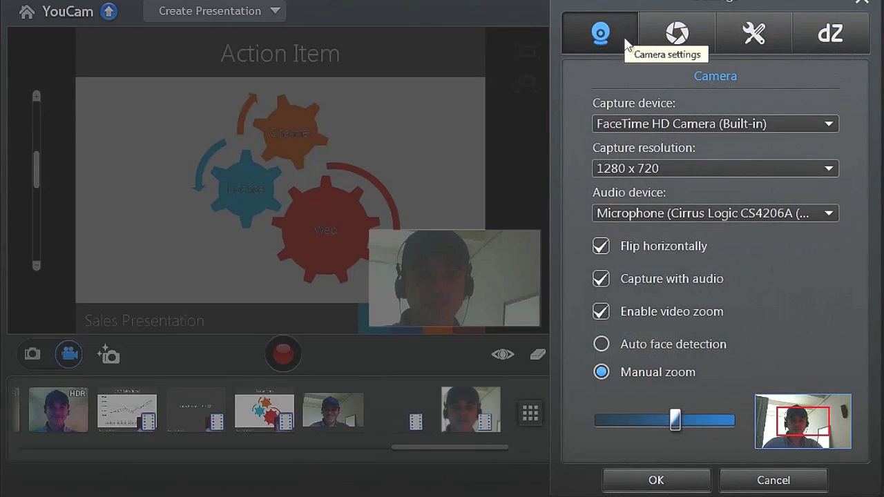
click(779, 120)
click(777, 120)
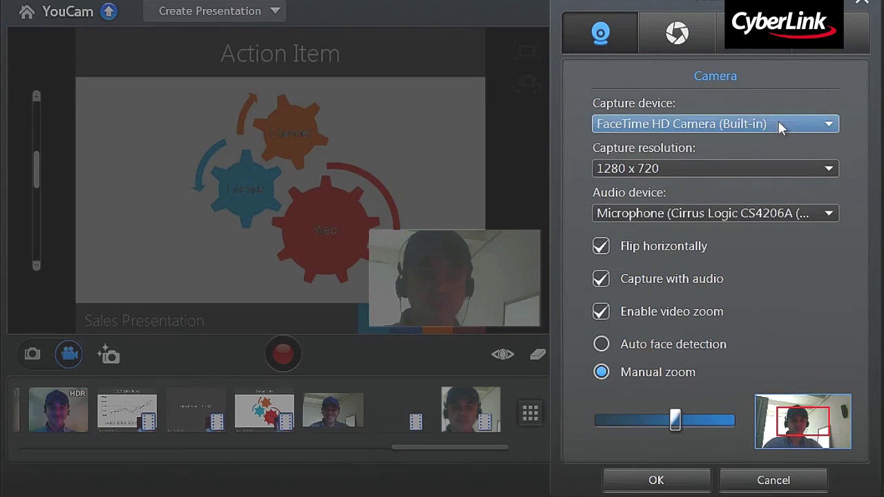
click(760, 168)
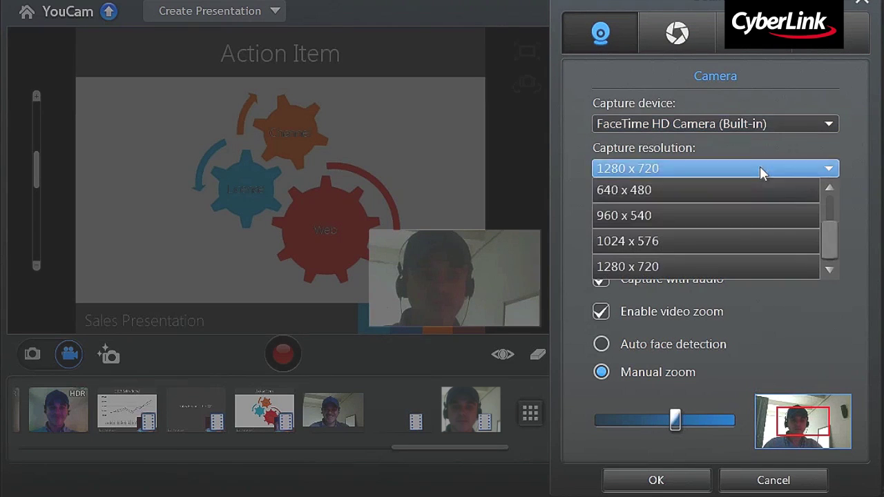
click(715, 267)
click(731, 213)
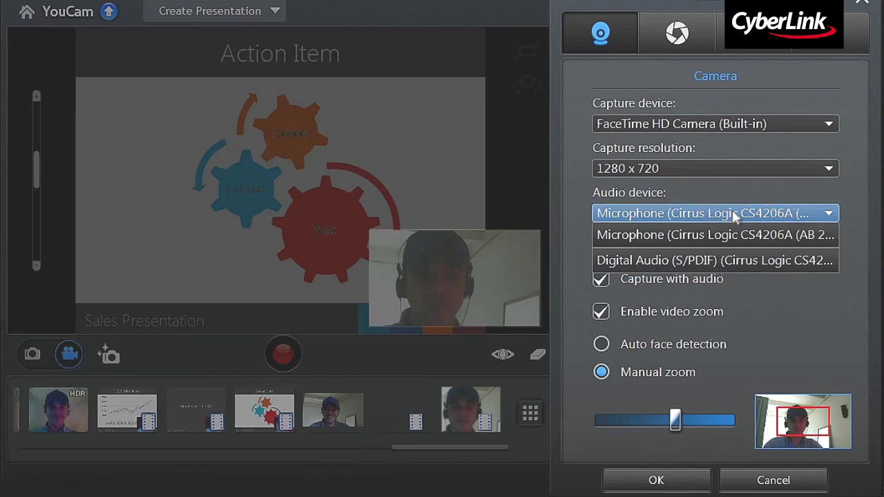
click(732, 235)
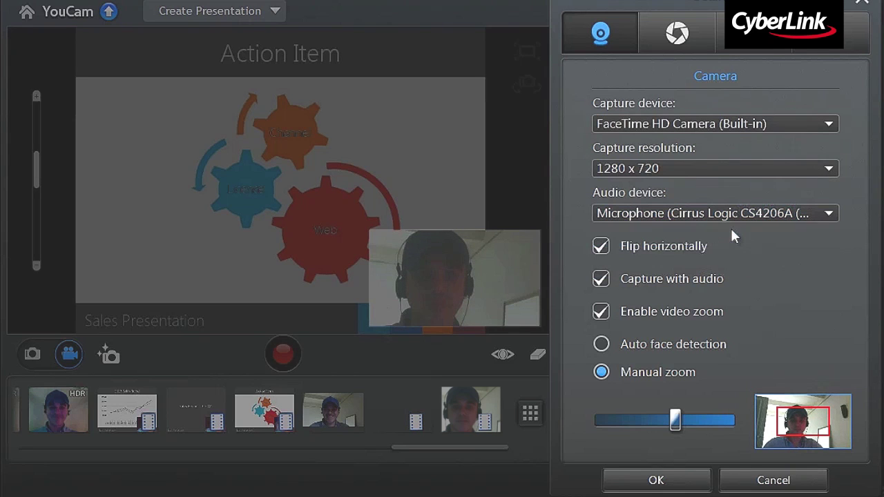
Keep horizontal flip and video zoom enabled, set zoom to auto face detection, then view Capture & Snapshot.
click(602, 247)
click(601, 248)
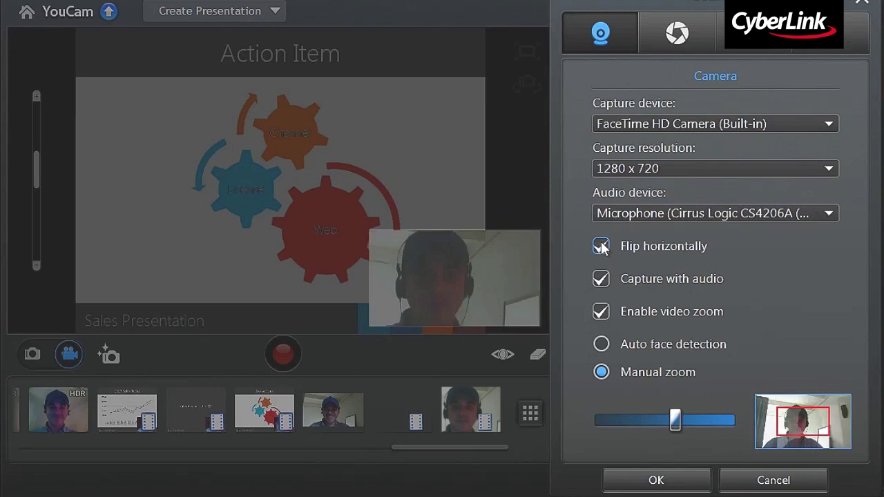
click(602, 313)
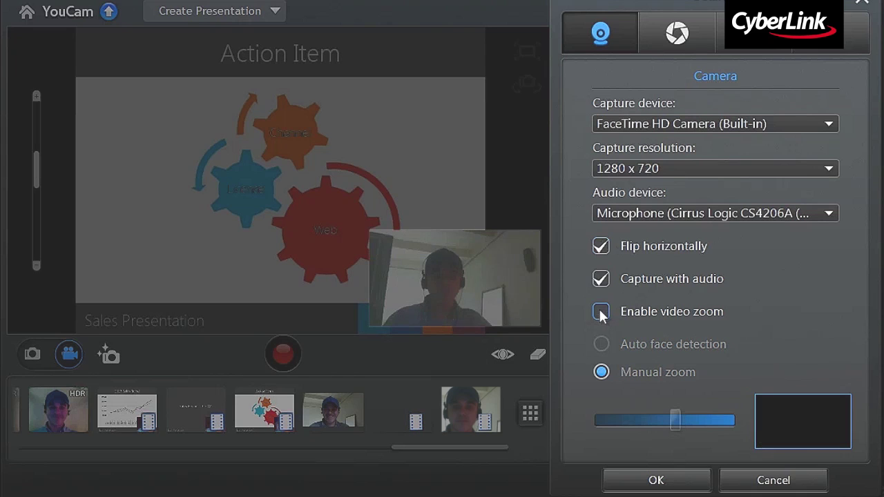
click(600, 313)
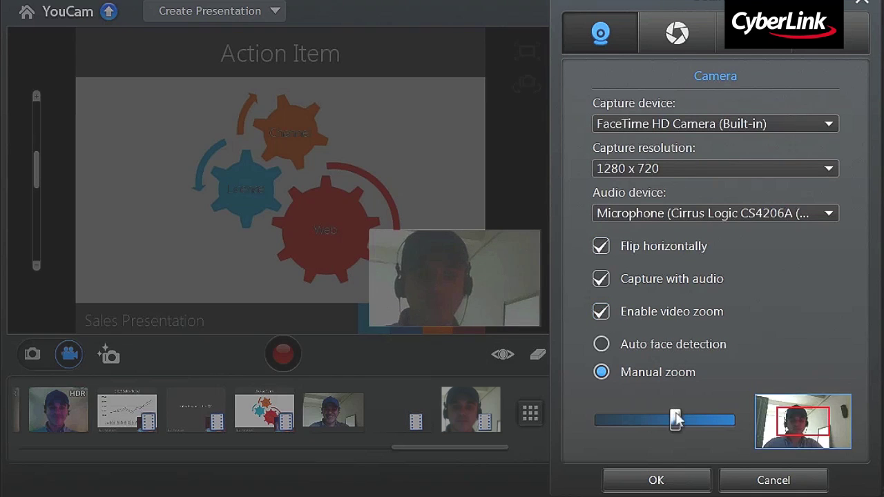
mouse_move(675, 419)
mouse_down()
mouse_move(696, 419)
mouse_move(667, 419)
mouse_up()
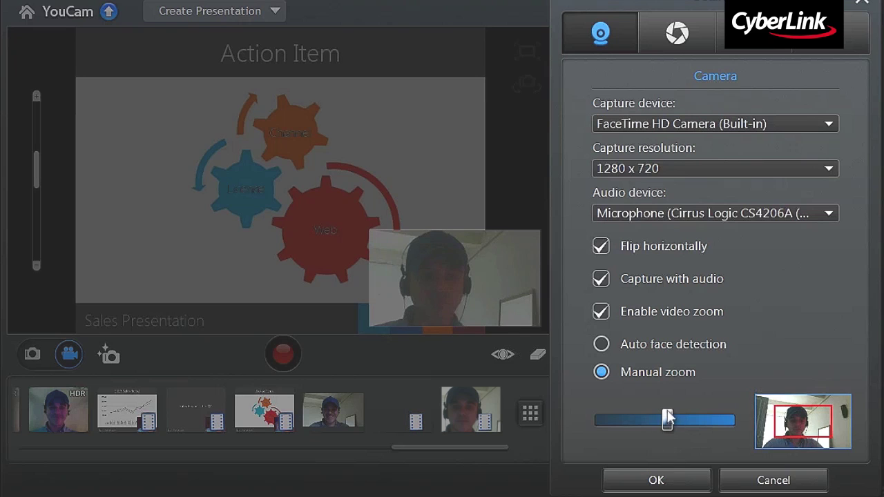
click(602, 345)
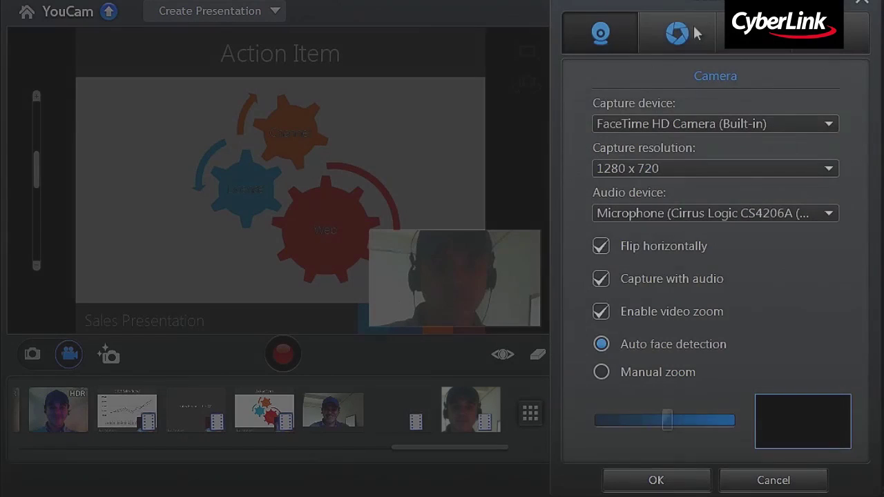
click(680, 33)
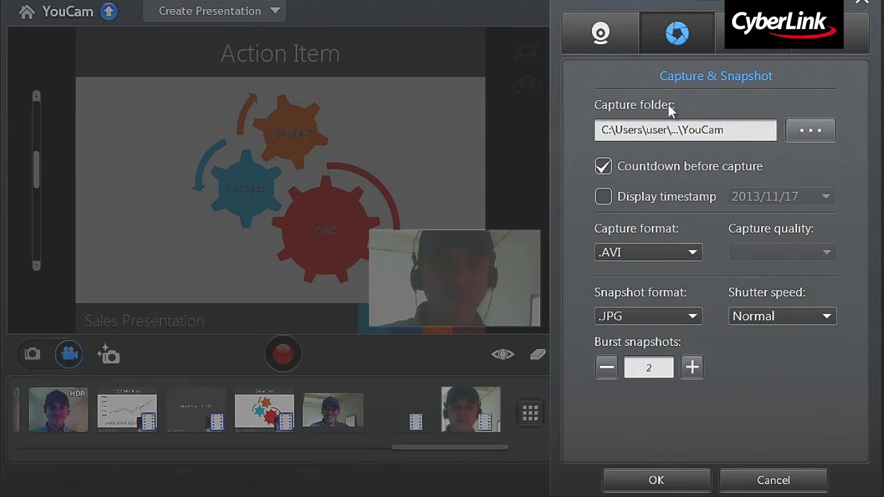
click(809, 131)
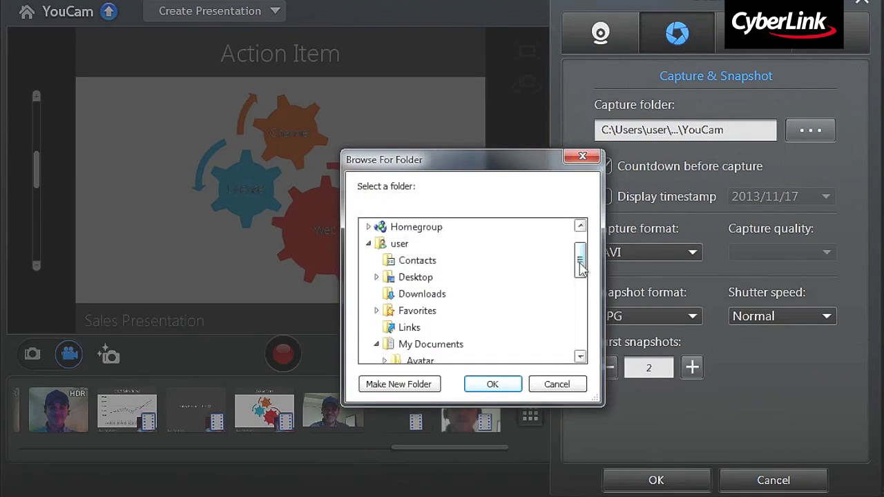
drag(580, 256, 580, 293)
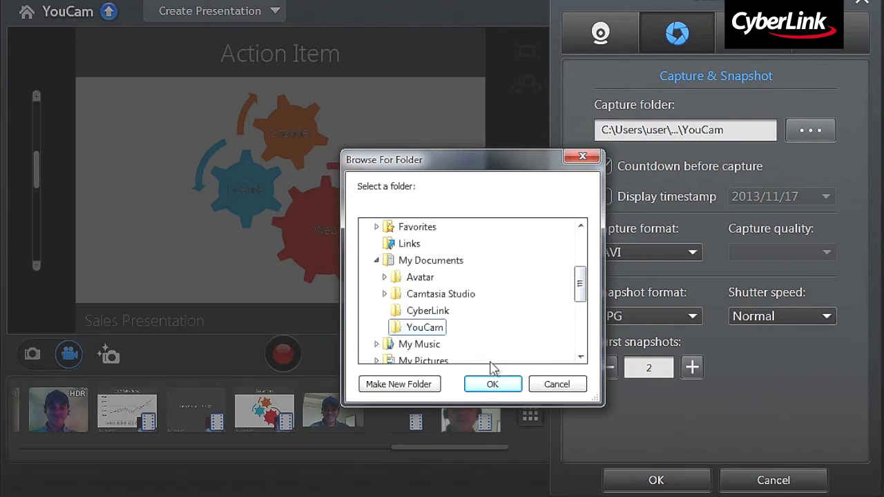
click(492, 384)
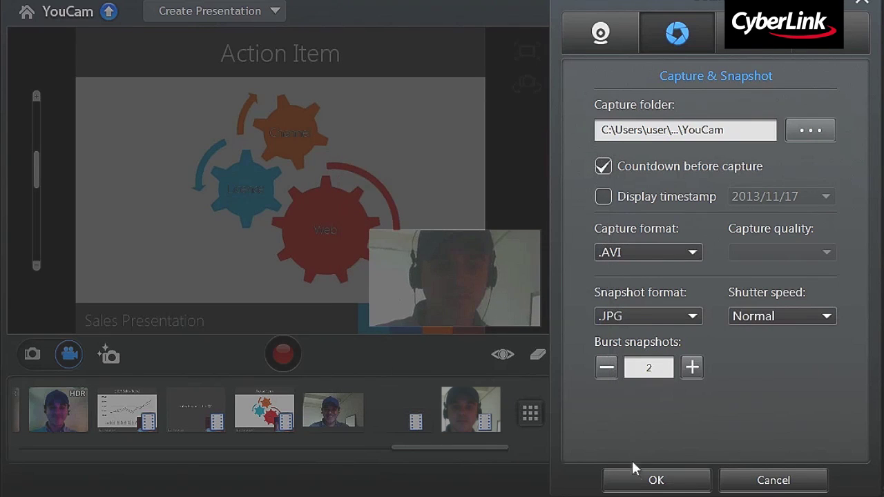